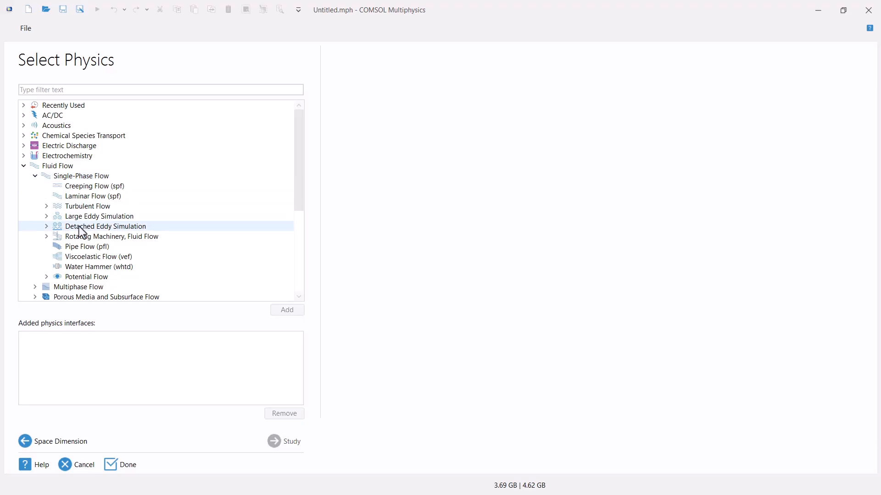
# - Add the Turbulent Flow, k-ε physics interface and a Stationary study, and finish the model setup
pyautogui.click(46, 206)
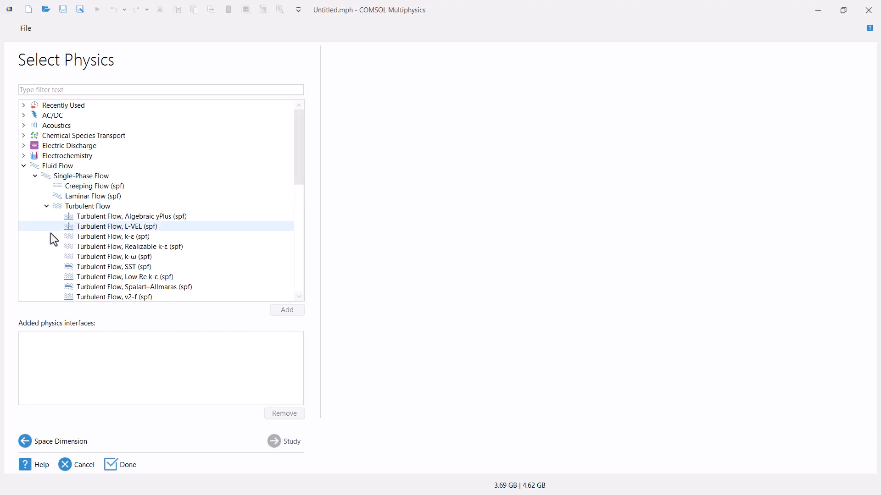
pyautogui.click(98, 239)
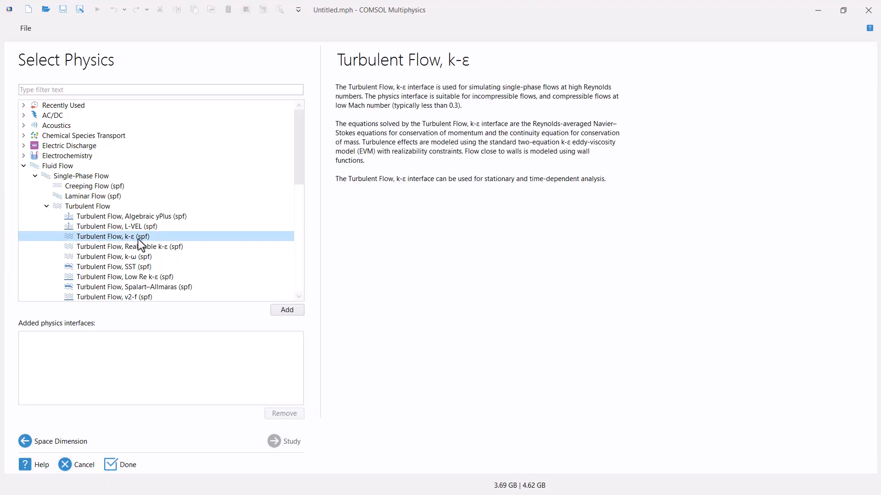
pyautogui.click(288, 311)
pyautogui.click(288, 452)
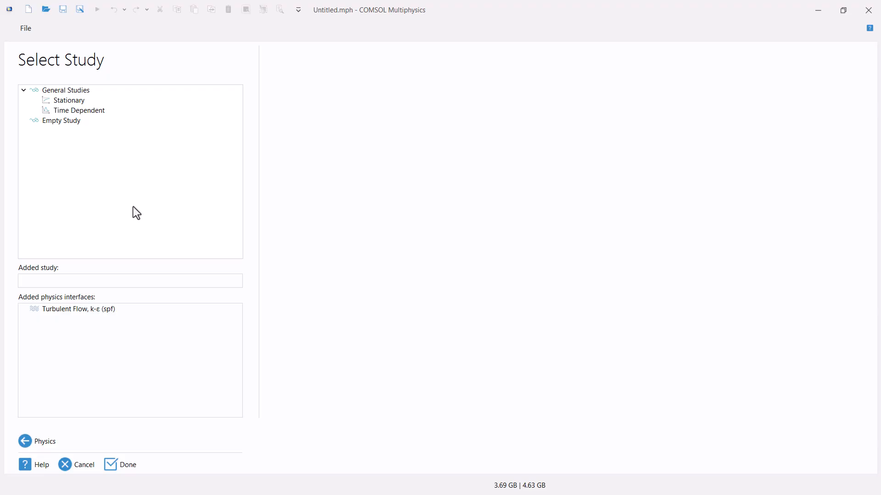
pyautogui.click(72, 103)
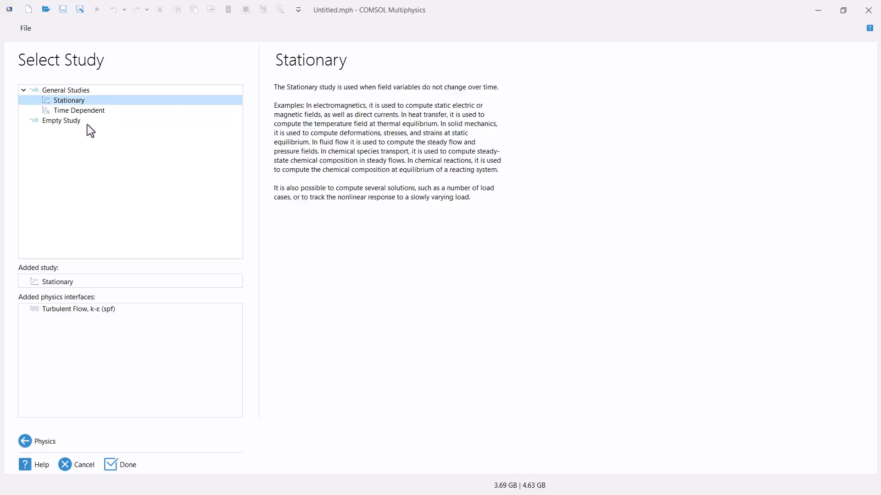
pyautogui.click(114, 466)
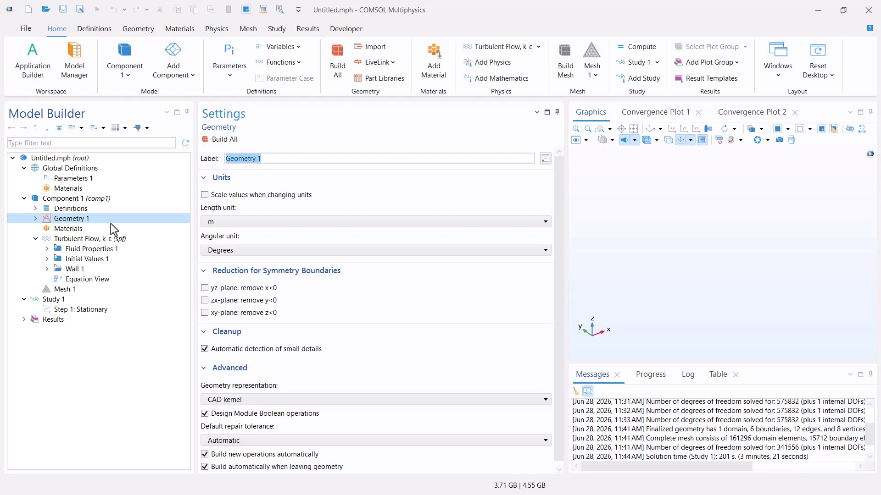
# - Add a solid Helix primitive with 3 turns to the geometry, build it, and view its end faces
pyautogui.rightClick(77, 221)
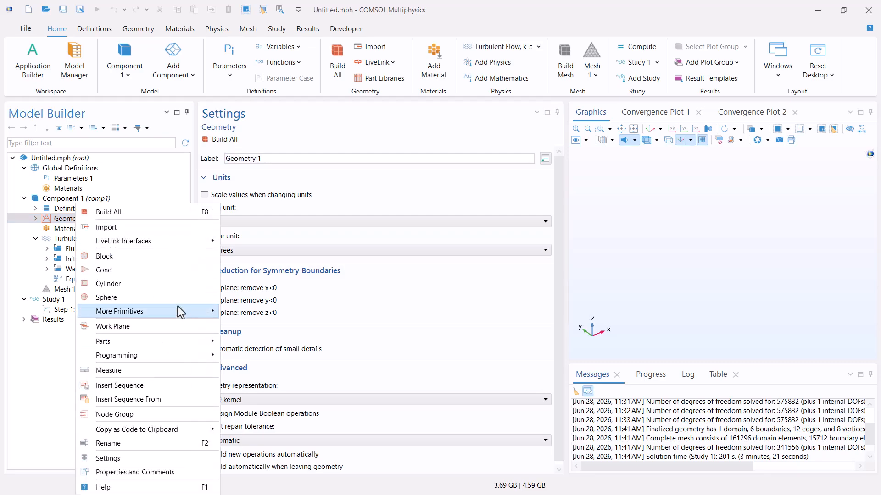
pyautogui.moveTo(177, 311)
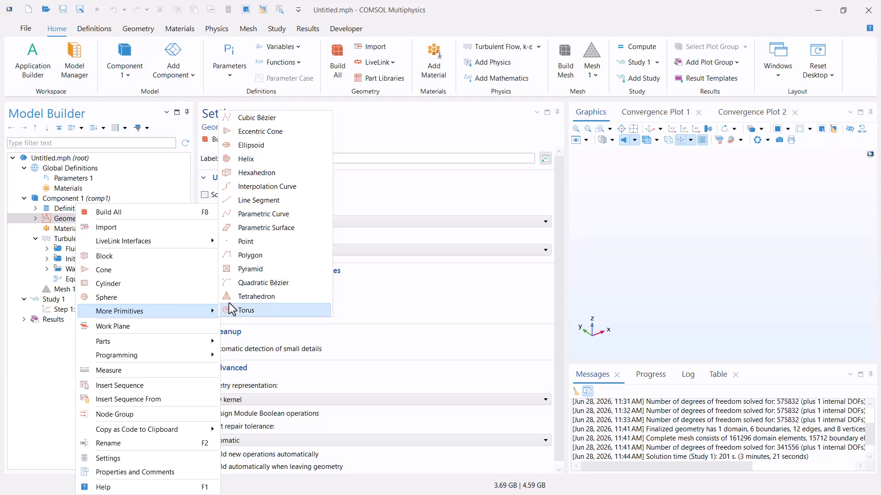
pyautogui.click(252, 160)
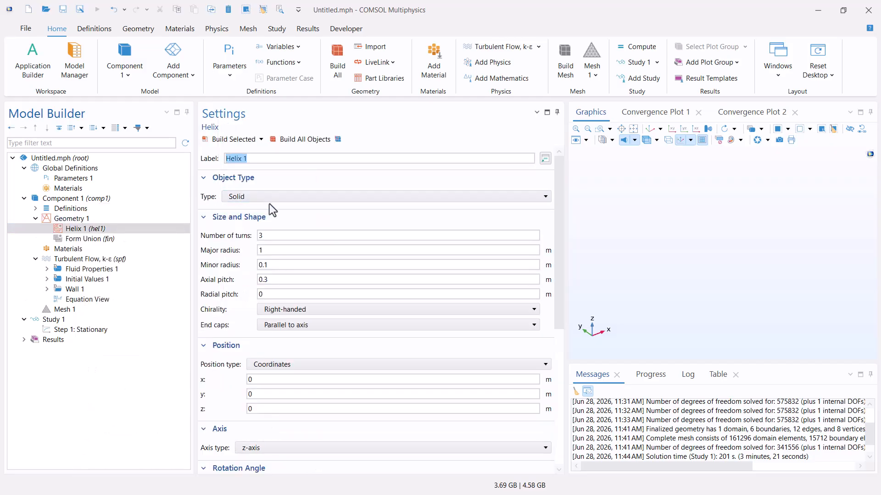
pyautogui.doubleClick(285, 235)
pyautogui.click(230, 143)
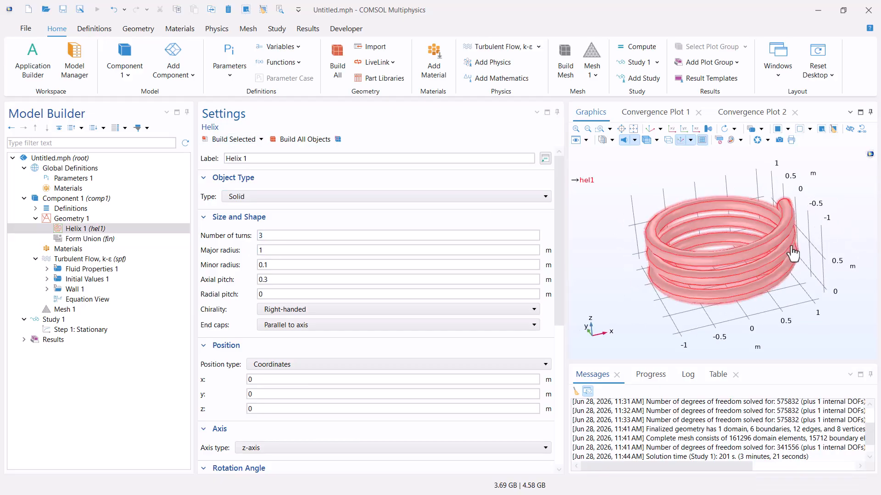
pyautogui.moveTo(814, 249); pyautogui.dragTo(756, 231)
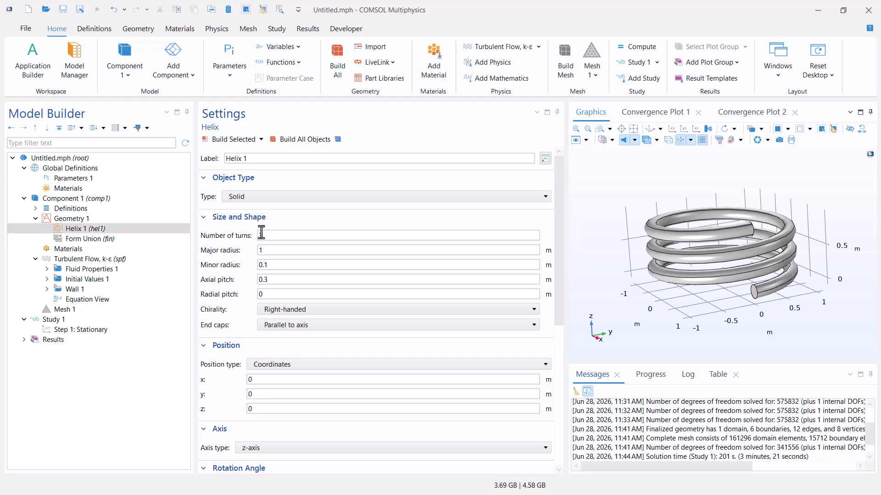
# - Add Air from the recent library materials to the component for all domains and close the material library
pyautogui.click(101, 248)
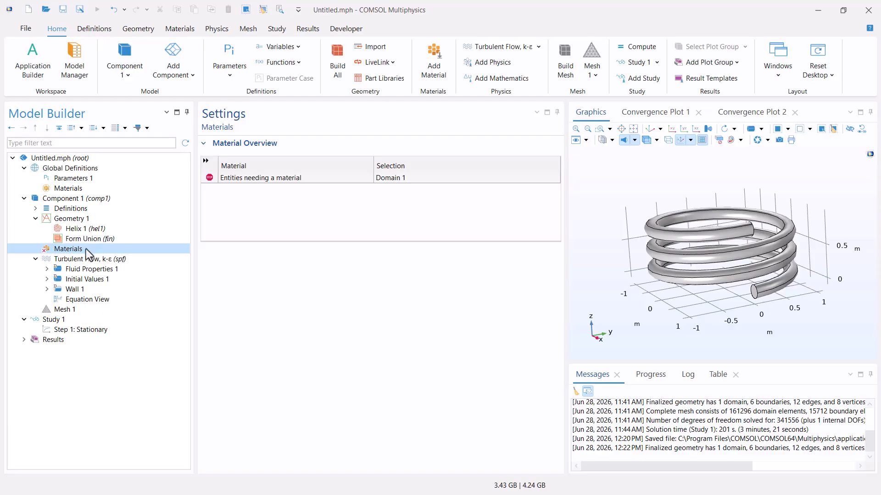
pyautogui.rightClick(86, 249)
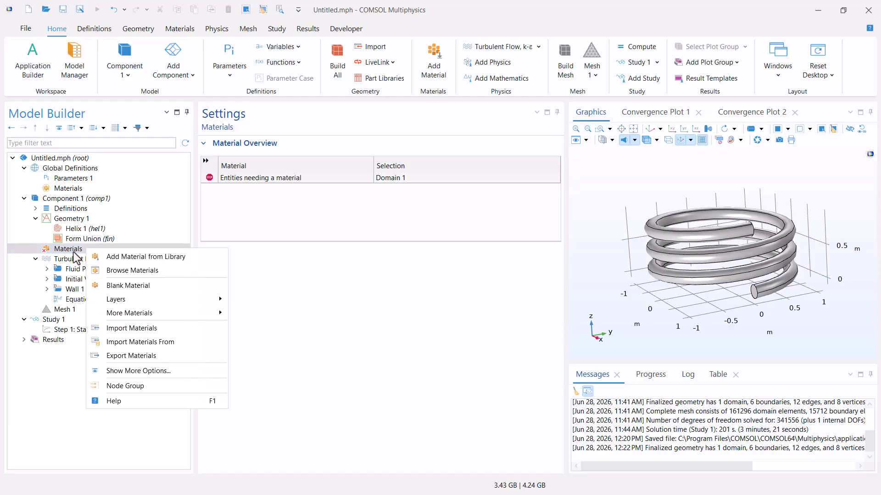
pyautogui.click(117, 255)
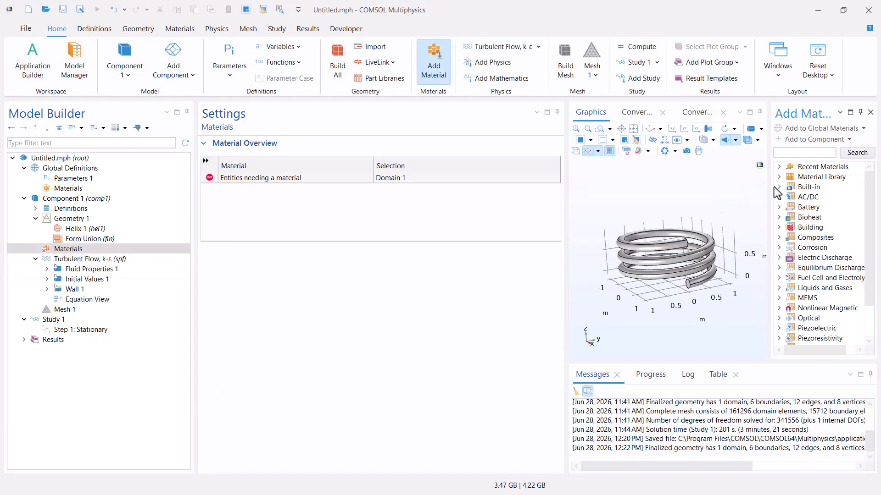
pyautogui.click(779, 166)
pyautogui.click(819, 187)
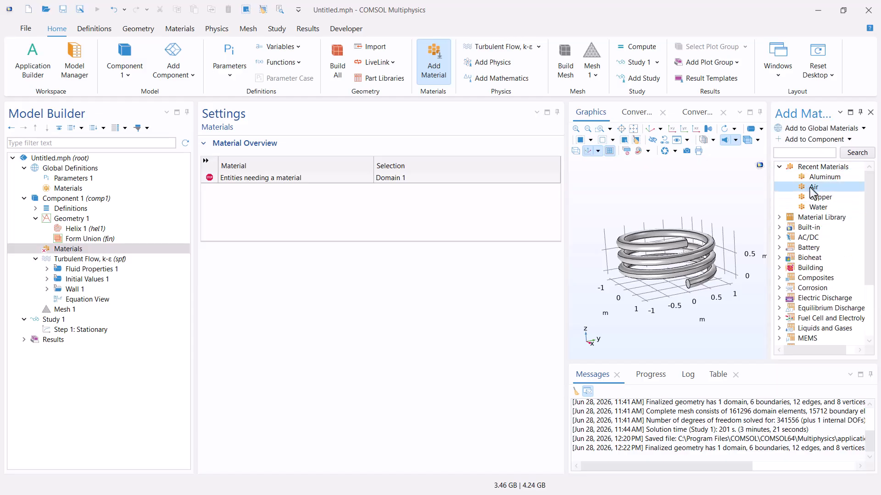
pyautogui.click(824, 142)
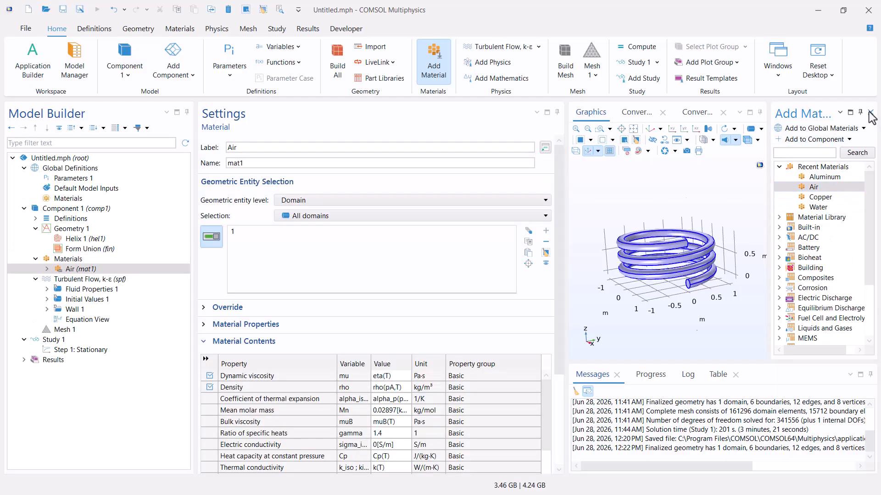
pyautogui.click(870, 112)
pyautogui.click(648, 129)
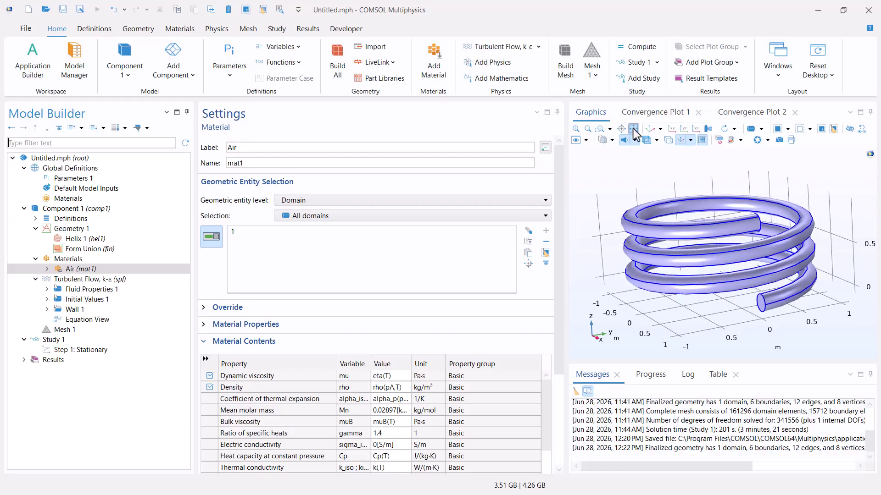
# - Add an Inlet condition on the helix's upper end face with a normal inflow velocity of 1 m/s
pyautogui.click(79, 280)
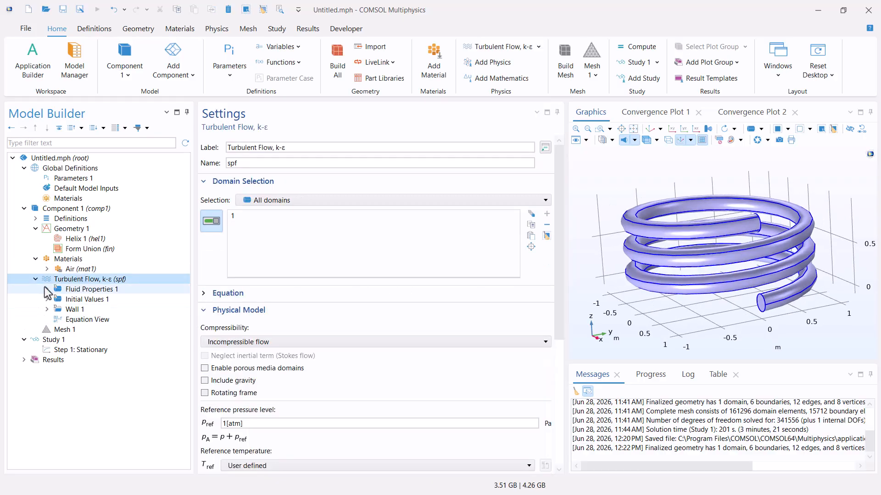
pyautogui.rightClick(97, 280)
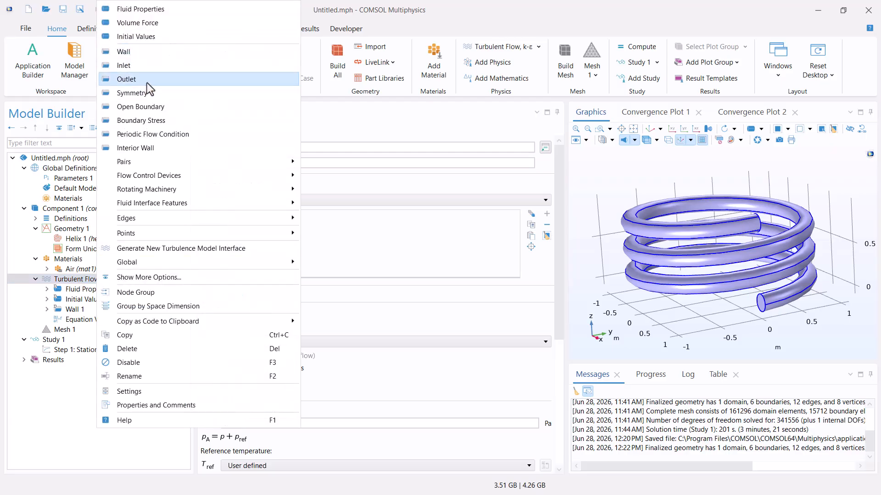
pyautogui.click(130, 65)
pyautogui.moveTo(797, 293); pyautogui.dragTo(710, 266)
pyautogui.click(641, 263)
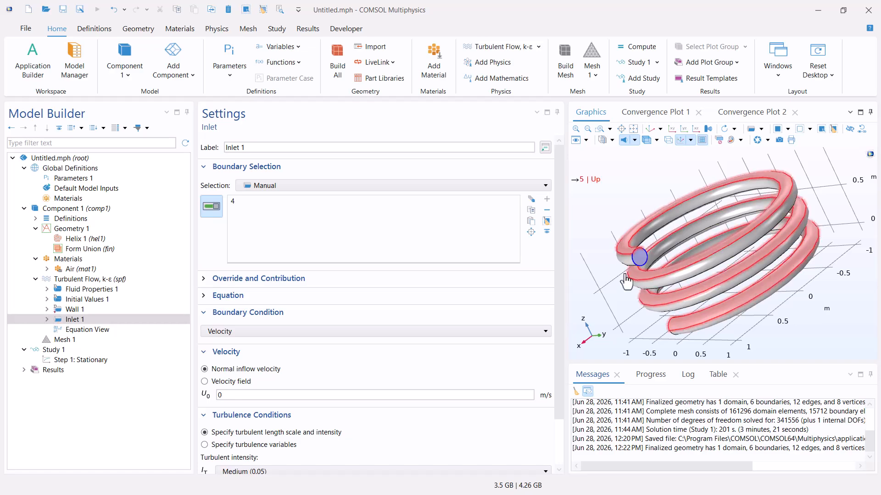
pyautogui.click(228, 397)
pyautogui.moveTo(228, 399); pyautogui.dragTo(157, 407)
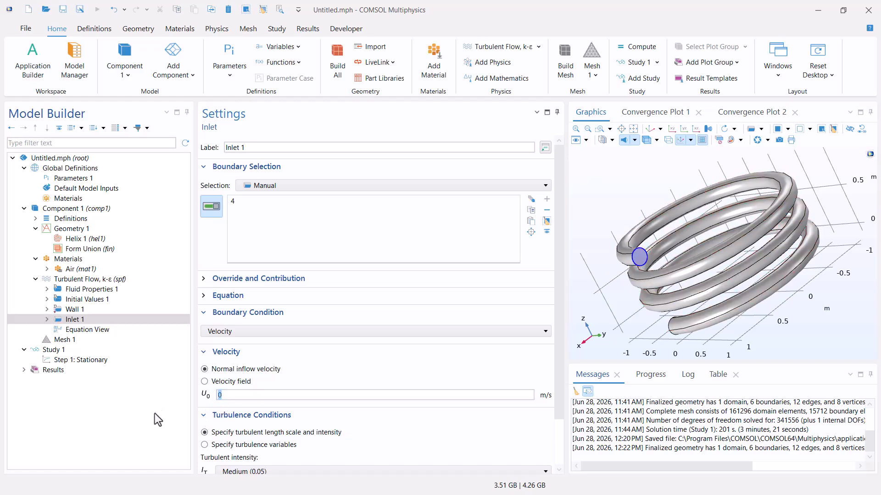
pyautogui.write('1')
pyautogui.click(149, 422)
# - Add an Outlet condition with 0 Pa static pressure on the helix's lower end face, and review the inlet and wall conditions
pyautogui.click(146, 281)
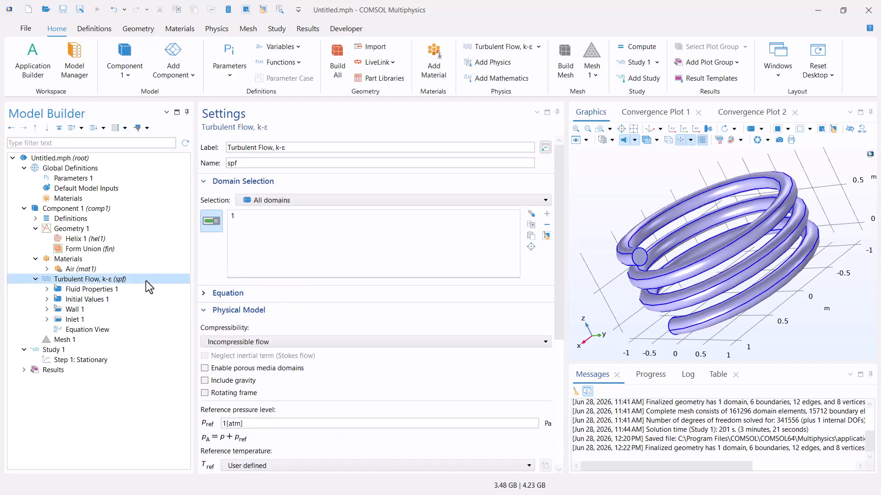
pyautogui.rightClick(125, 280)
pyautogui.click(180, 110)
pyautogui.moveTo(762, 290); pyautogui.dragTo(845, 256)
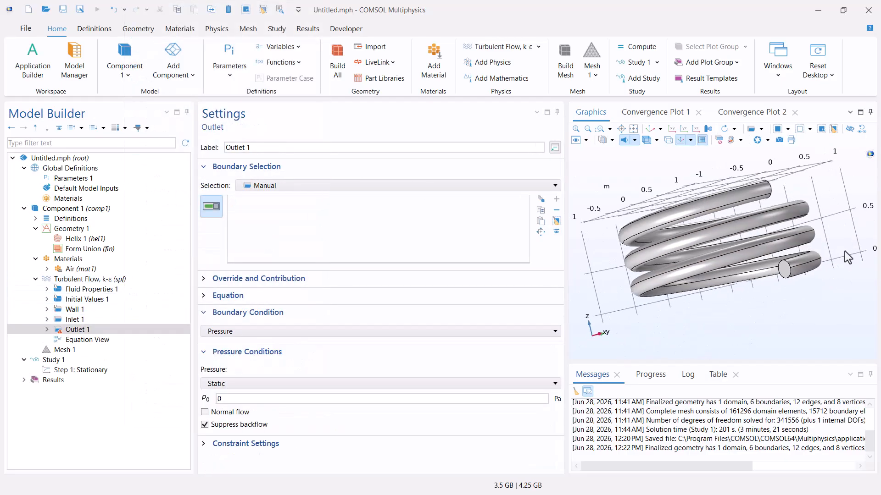
pyautogui.click(785, 272)
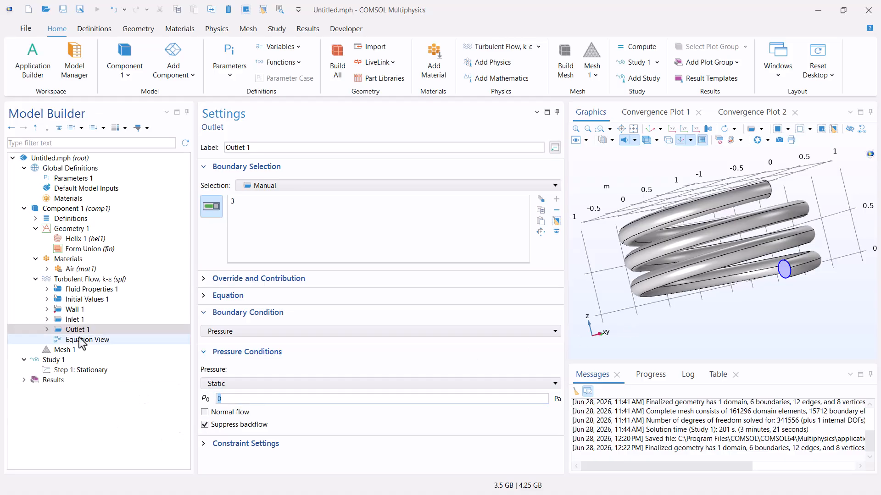
pyautogui.click(75, 319)
pyautogui.click(74, 310)
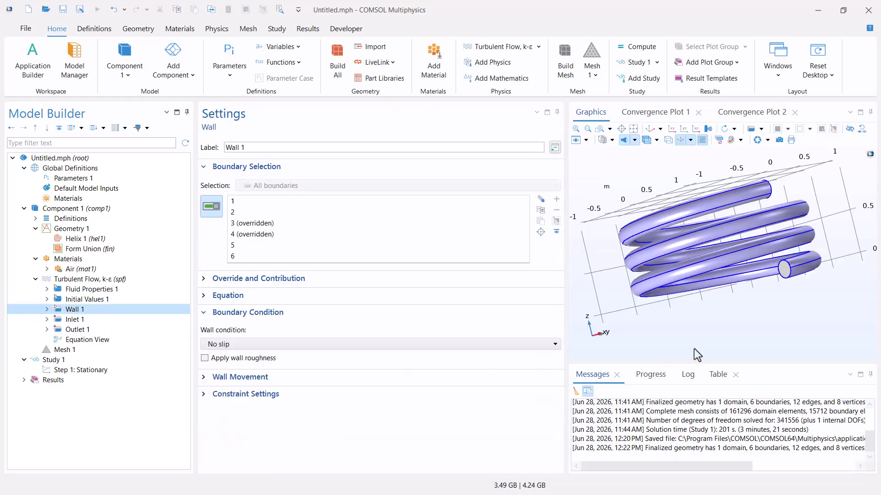
# - Build the physics-controlled mesh with Normal element size and inspect the elements closely near the tube's end face
pyautogui.moveTo(807, 301); pyautogui.dragTo(780, 296)
pyautogui.click(85, 350)
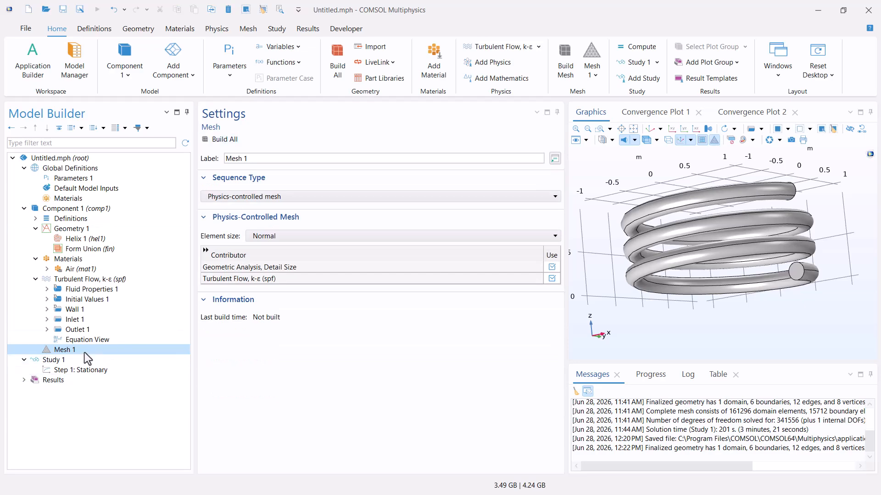
pyautogui.click(214, 140)
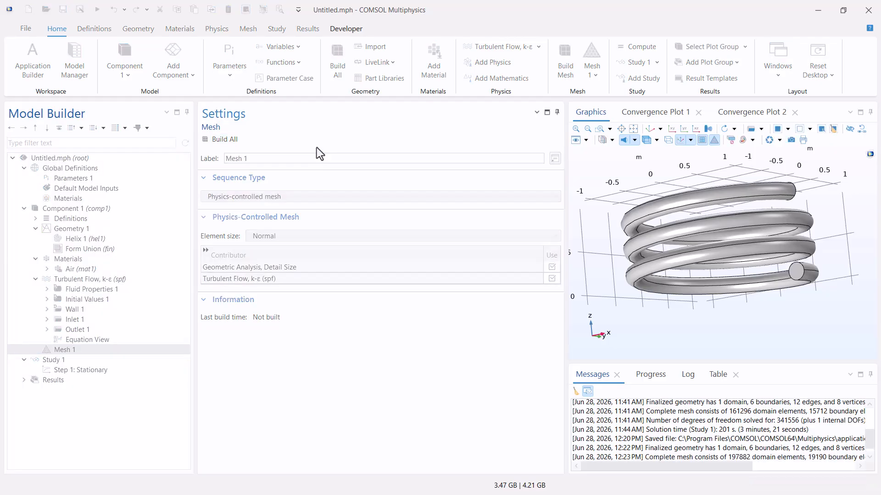
pyautogui.moveTo(744, 314); pyautogui.dragTo(744, 336)
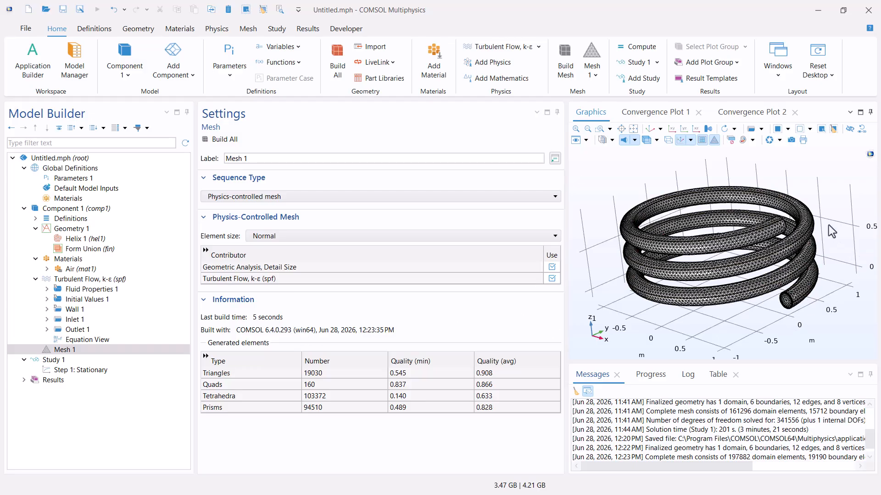
pyautogui.moveTo(830, 232); pyautogui.dragTo(819, 225)
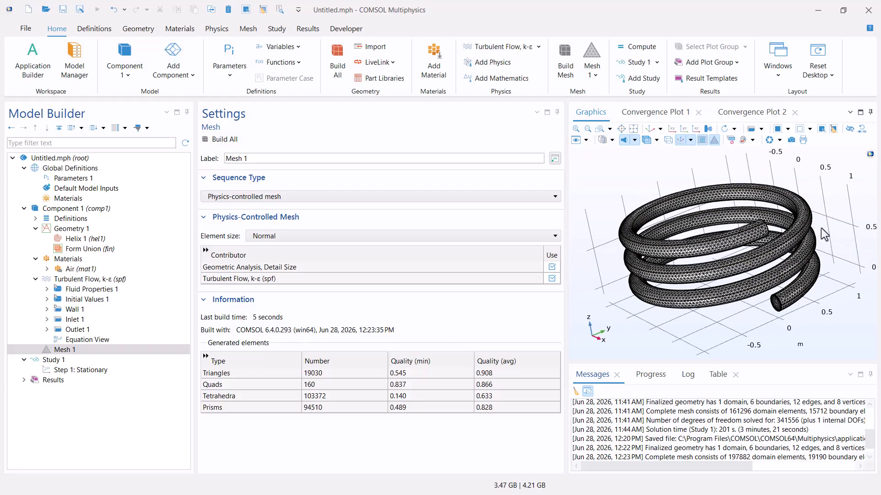
pyautogui.click(599, 128)
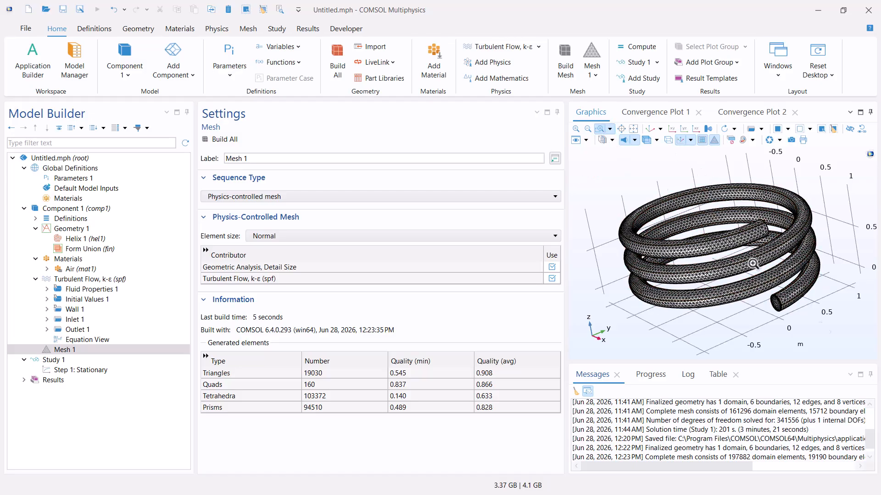
pyautogui.moveTo(760, 283); pyautogui.dragTo(790, 332)
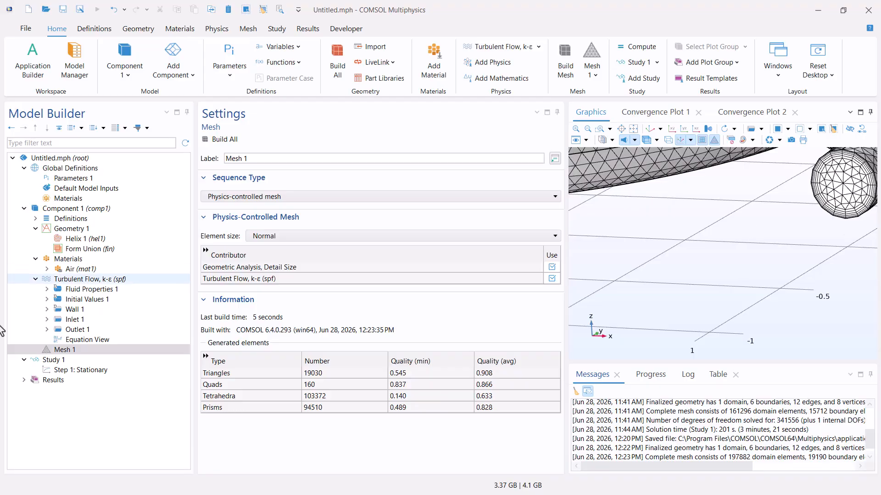
# - Compute the stationary study and view the velocity and pressure plots of the helical tube
pyautogui.click(97, 373)
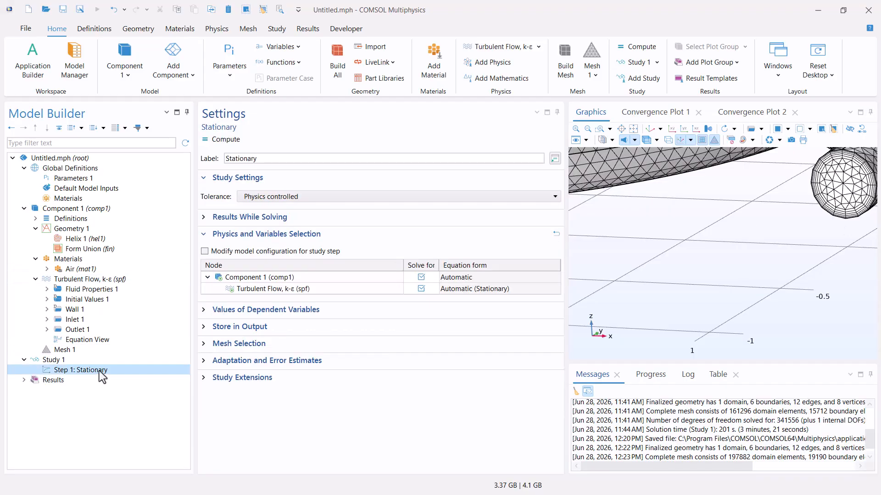
pyautogui.click(217, 139)
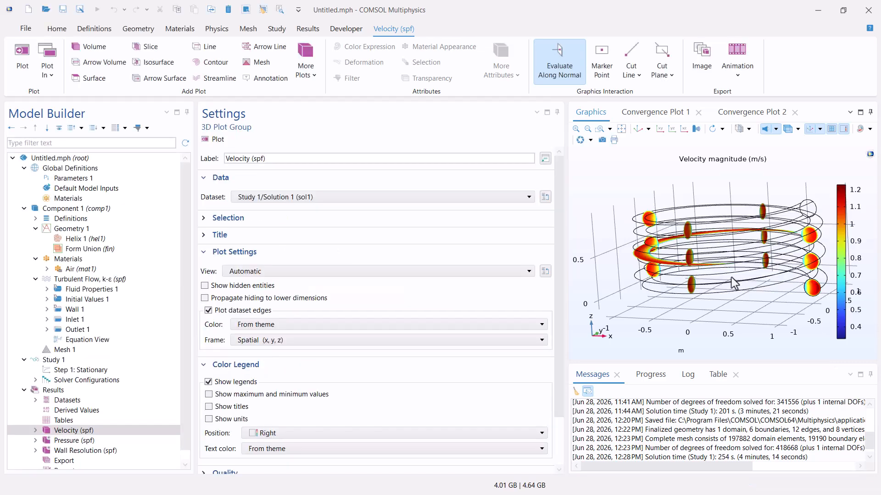
pyautogui.click(73, 430)
pyautogui.click(77, 441)
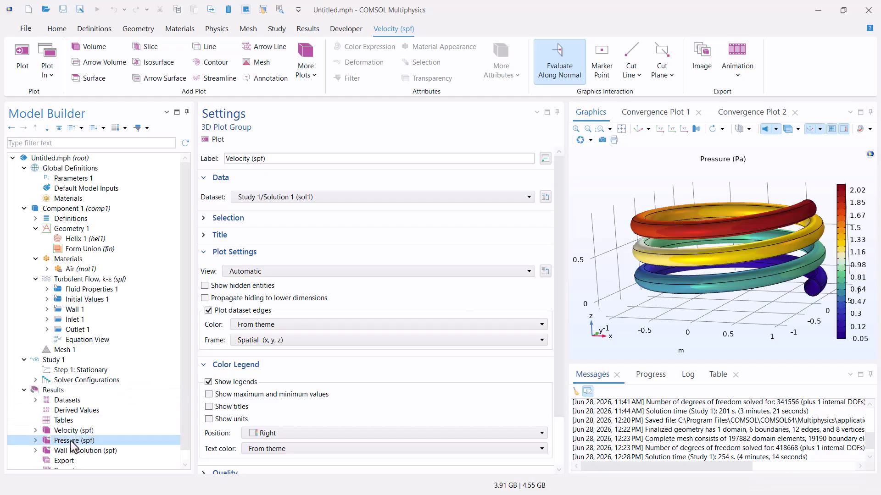
pyautogui.moveTo(628, 235); pyautogui.dragTo(622, 250)
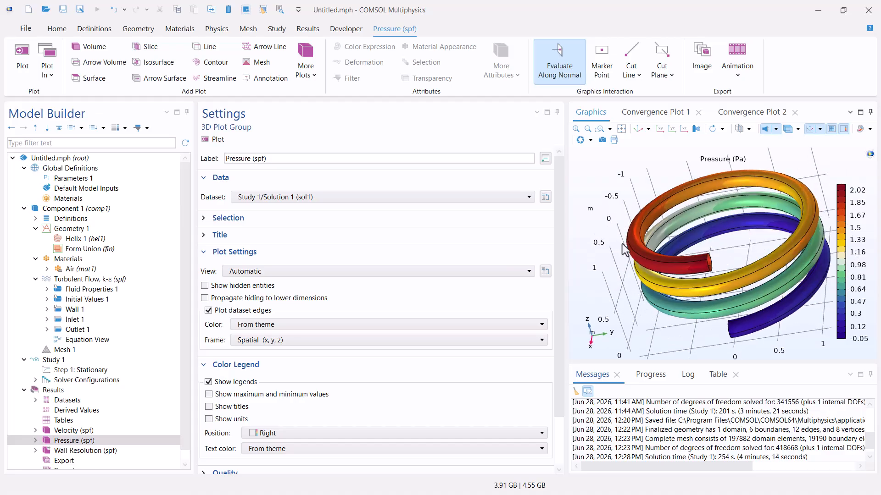
pyautogui.moveTo(733, 268); pyautogui.dragTo(778, 265)
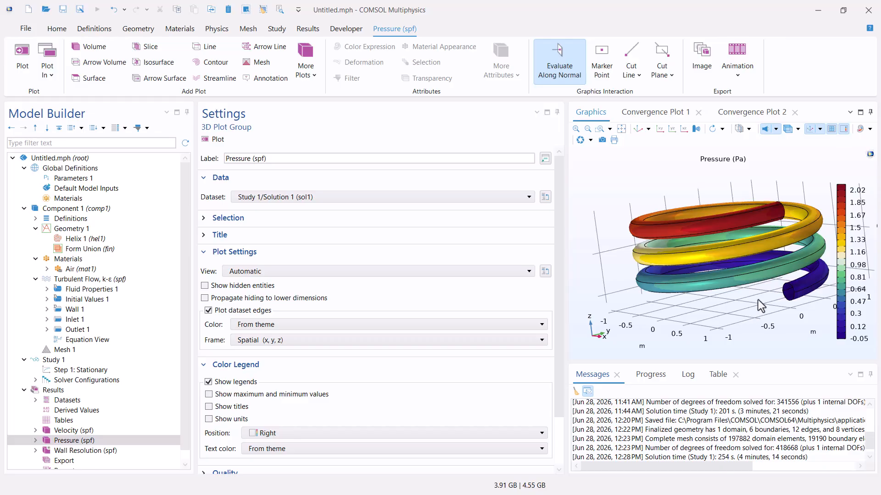
# - Inspect the multislice plot in the Velocity (spf) plot group and delete it
pyautogui.click(34, 430)
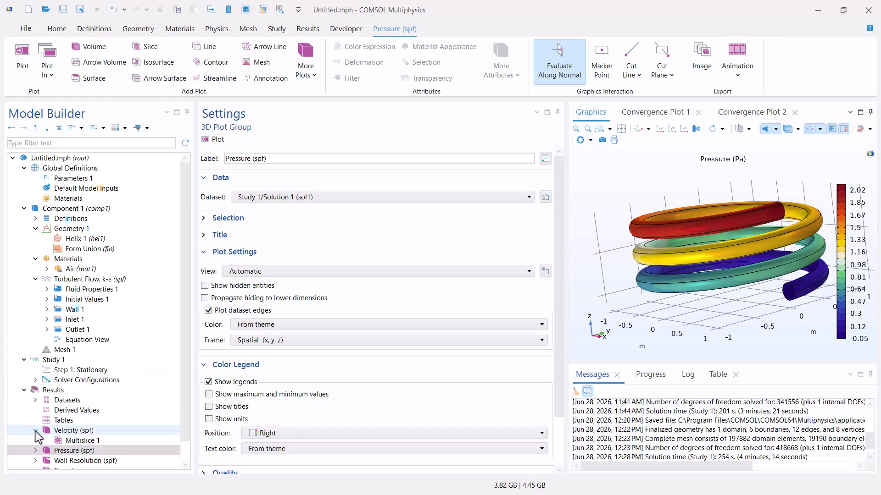
pyautogui.click(85, 440)
pyautogui.moveTo(757, 290); pyautogui.dragTo(749, 310)
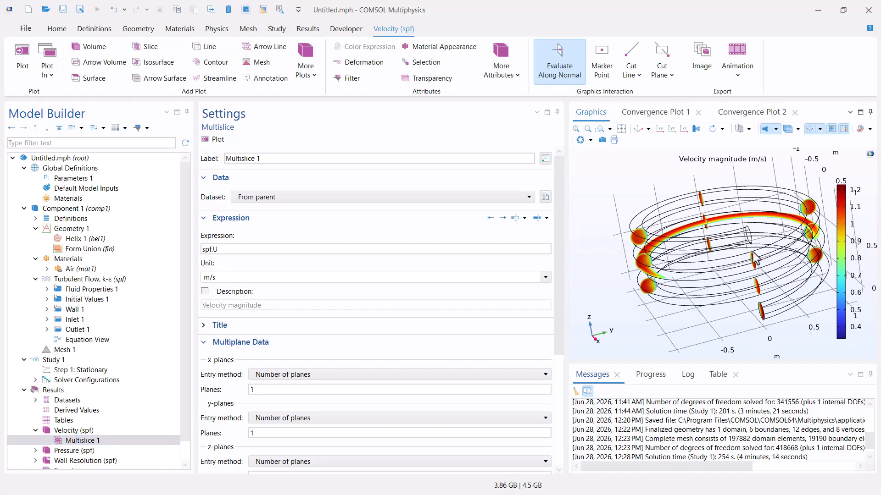
pyautogui.moveTo(729, 213); pyautogui.dragTo(718, 259)
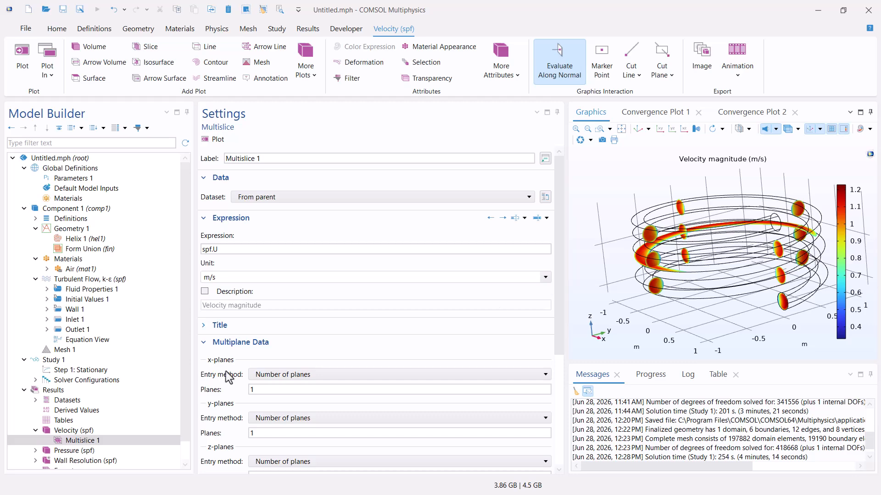
pyautogui.click(85, 442)
pyautogui.rightClick(87, 442)
pyautogui.click(151, 360)
pyautogui.click(485, 267)
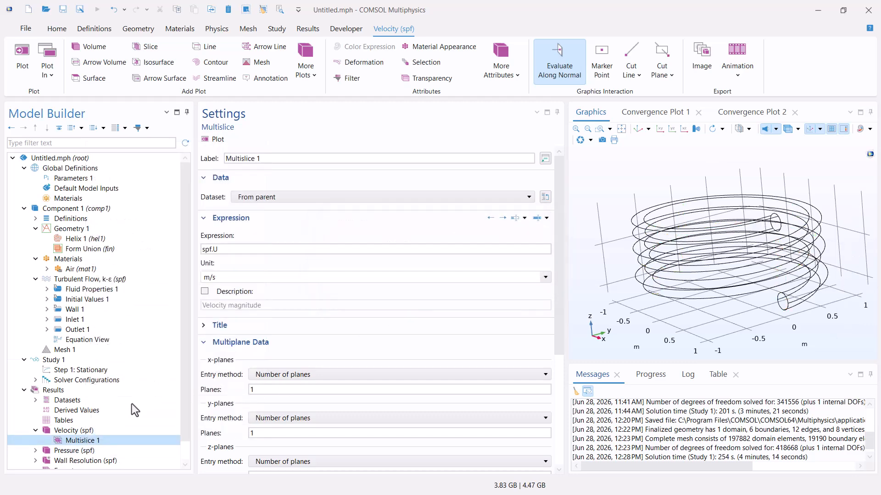
# - Add a Streamline plot to the Velocity (spf) group, starting from the helix's upper end face, and plot it
pyautogui.rightClick(98, 430)
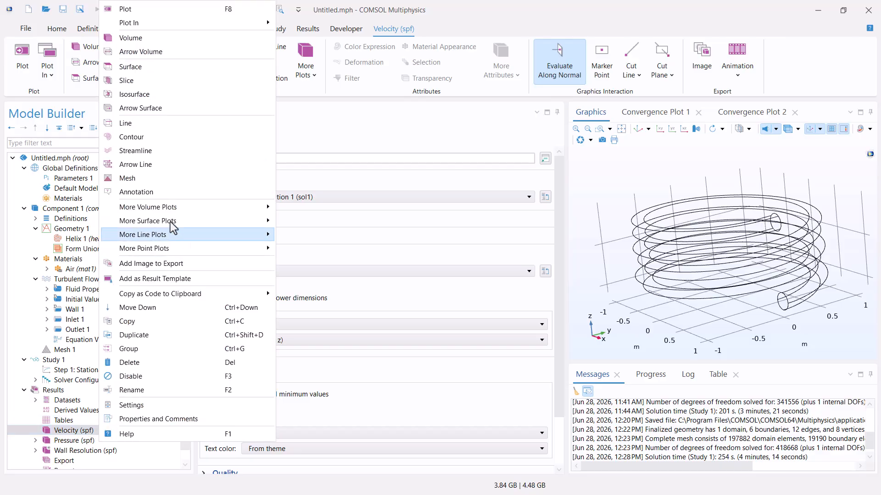
pyautogui.click(167, 151)
pyautogui.moveTo(699, 266); pyautogui.dragTo(669, 296)
pyautogui.click(667, 256)
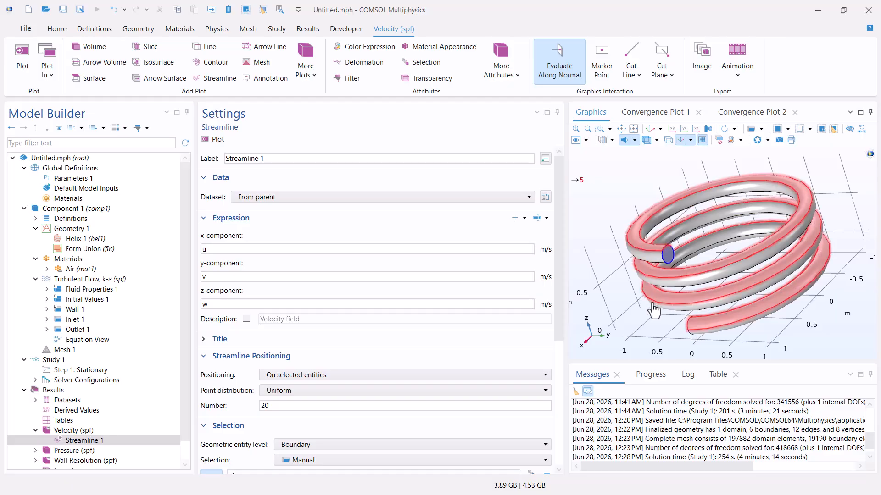
pyautogui.click(214, 139)
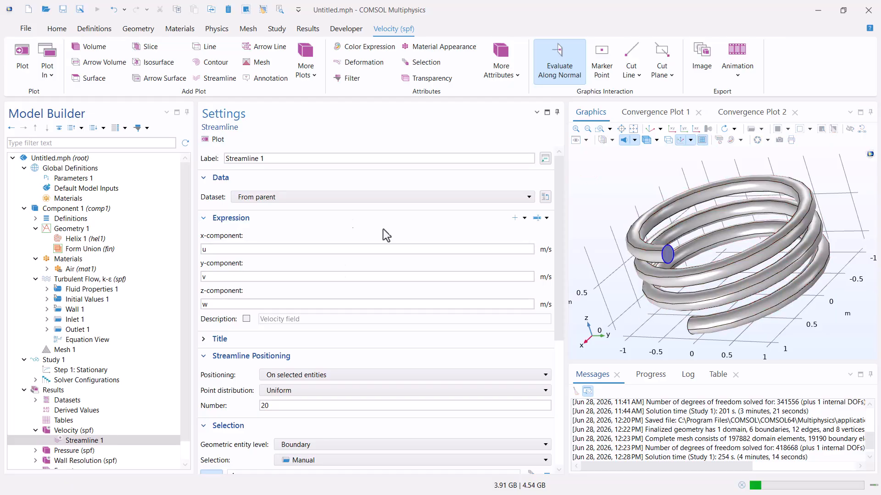
pyautogui.moveTo(726, 335); pyautogui.dragTo(762, 329)
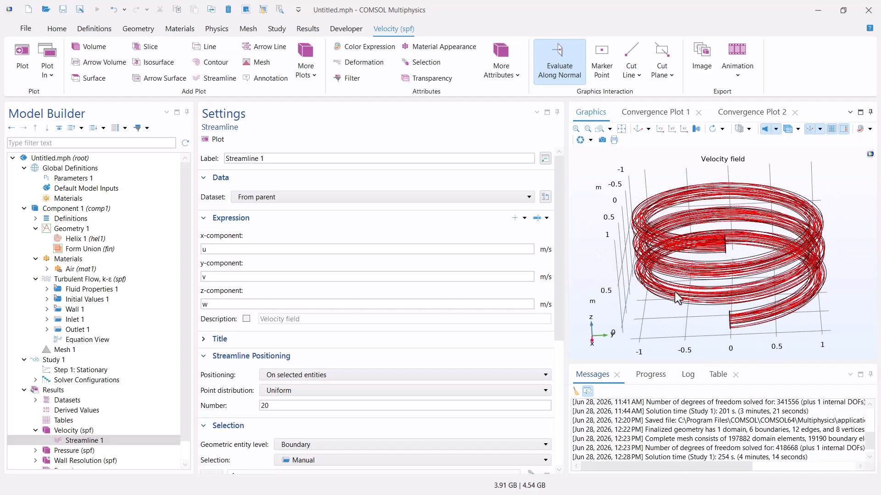
# - Set the streamlines' point style type to Interactive arrow and replot them
pyautogui.moveTo(556, 288); pyautogui.dragTo(554, 377)
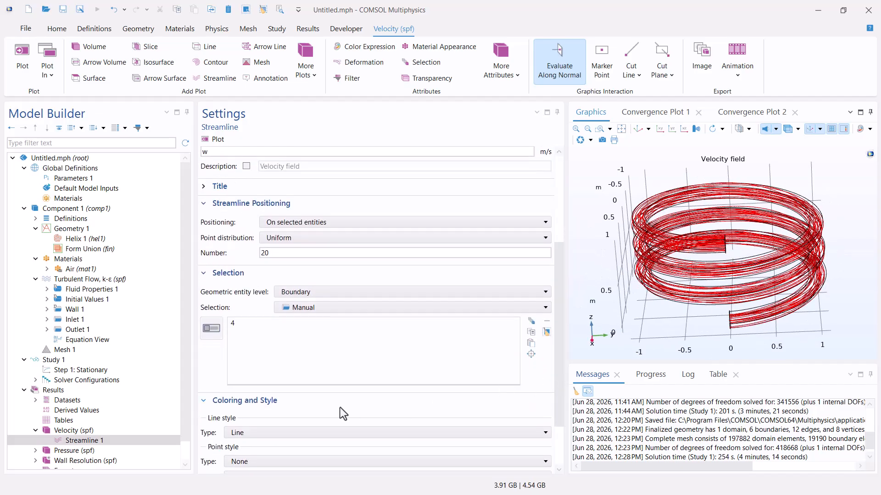
pyautogui.click(560, 364)
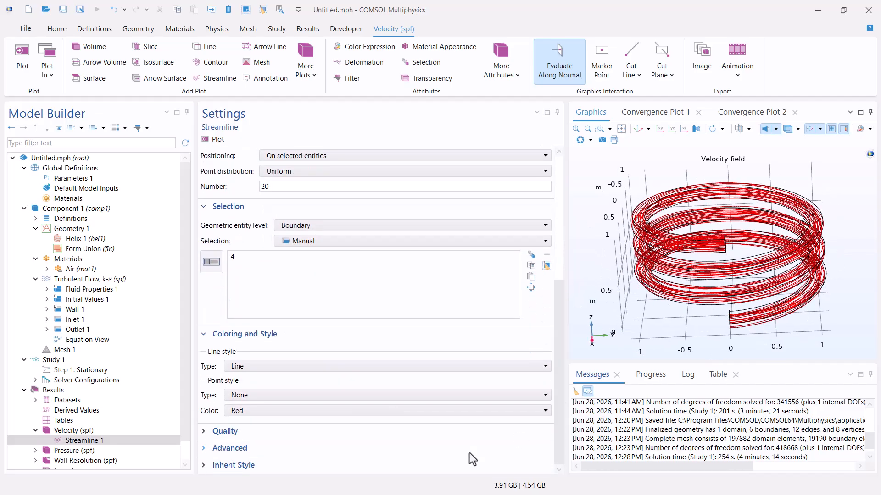
pyautogui.click(314, 395)
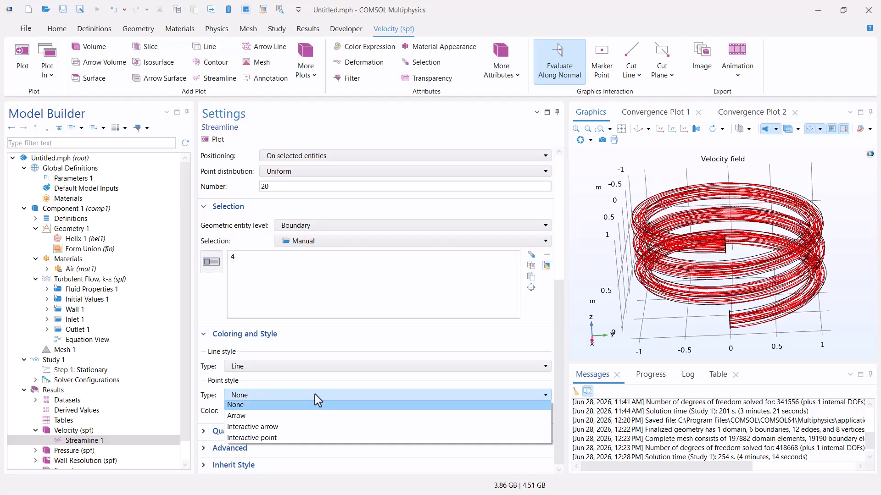
pyautogui.click(275, 427)
pyautogui.click(216, 141)
pyautogui.moveTo(799, 291); pyautogui.dragTo(742, 278)
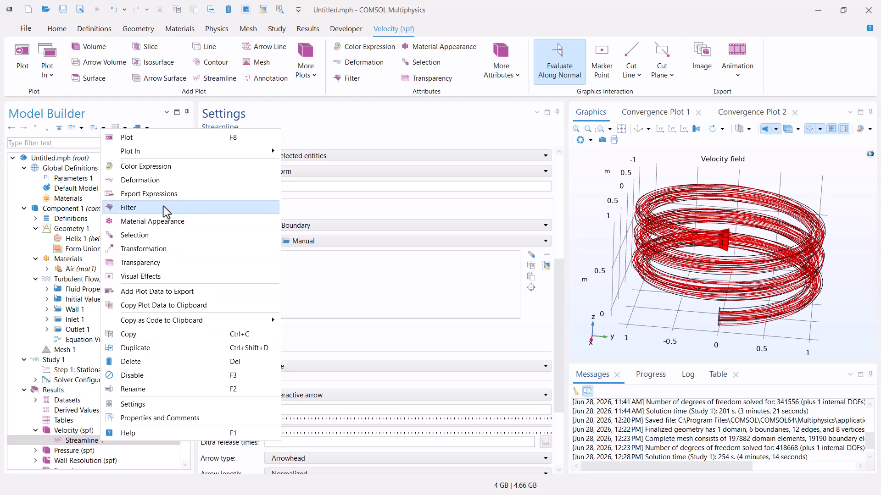
# - Add a Color Expression to the streamline plot and view the colored streamlines around the helix
pyautogui.click(170, 168)
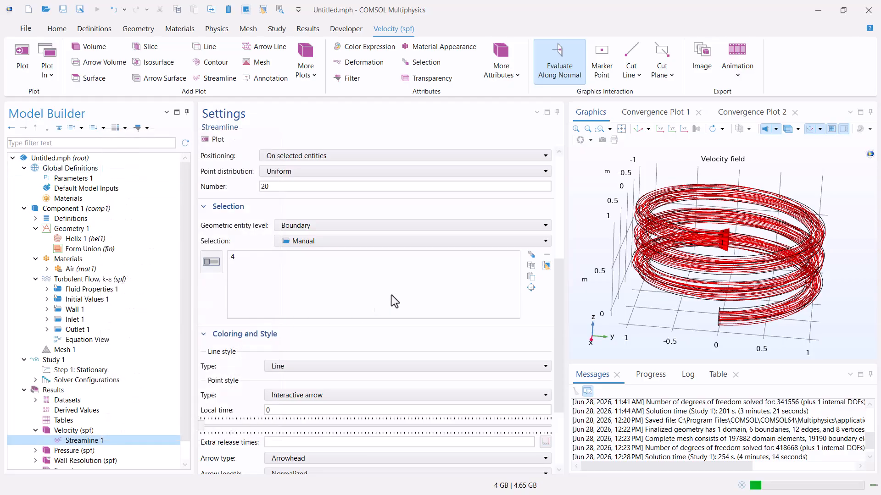
pyautogui.moveTo(665, 298); pyautogui.dragTo(753, 238)
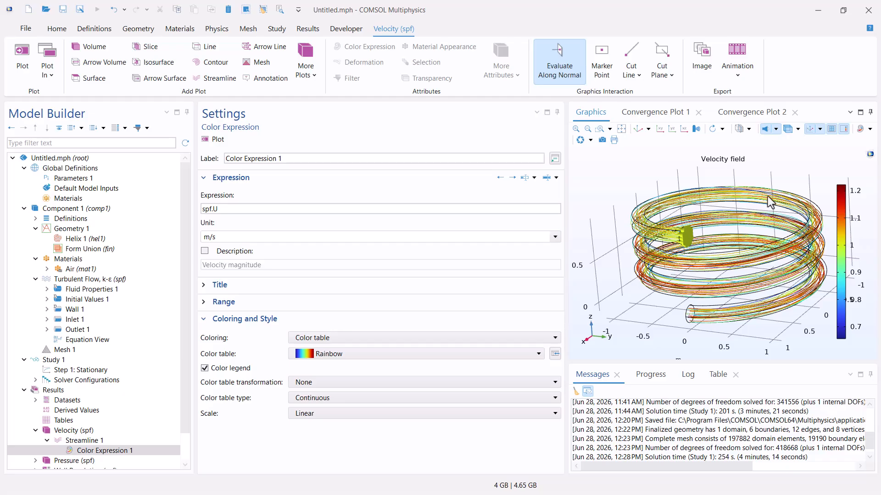
pyautogui.moveTo(739, 285); pyautogui.dragTo(864, 236)
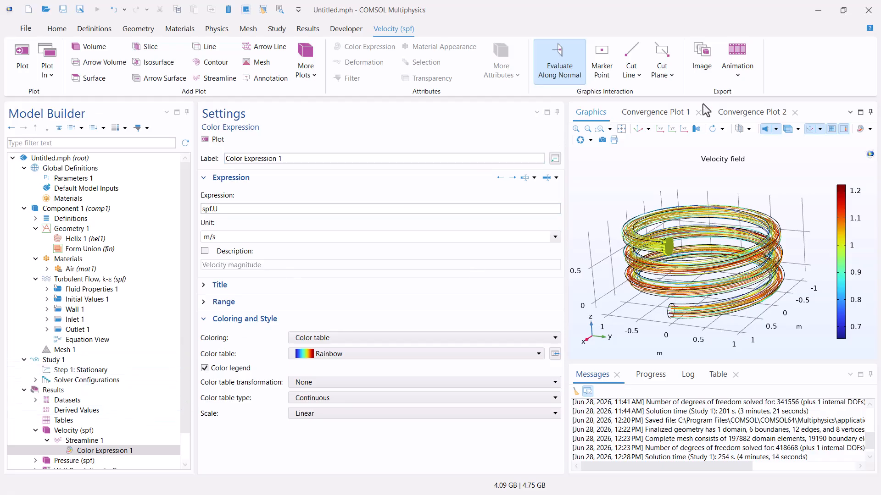
# - Create a player animation of the Velocity (spf) plot with the Streamline sequence type and play it
pyautogui.click(732, 69)
pyautogui.click(744, 92)
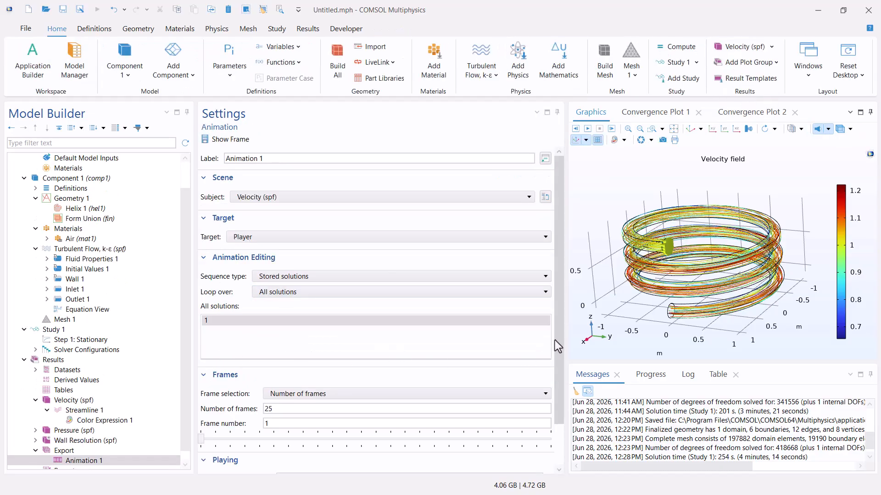
pyautogui.scroll(-2, 560, 331)
pyautogui.click(335, 241)
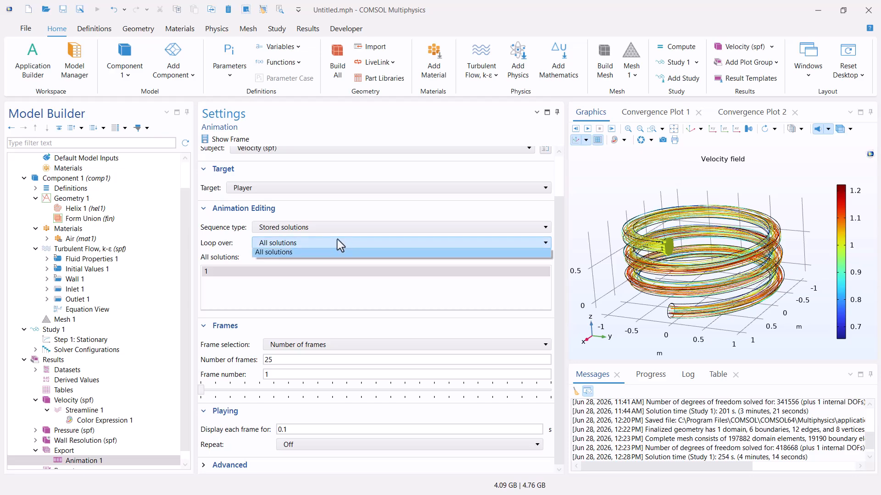
pyautogui.click(340, 227)
pyautogui.click(339, 227)
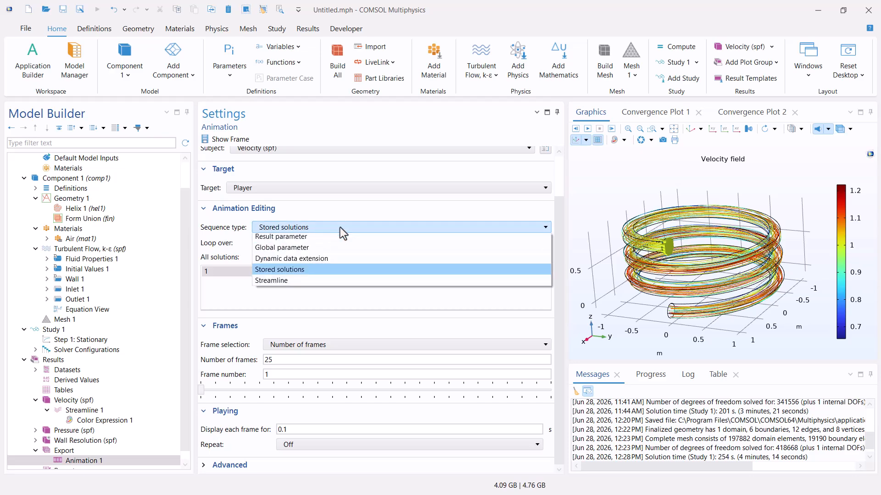
pyautogui.click(265, 284)
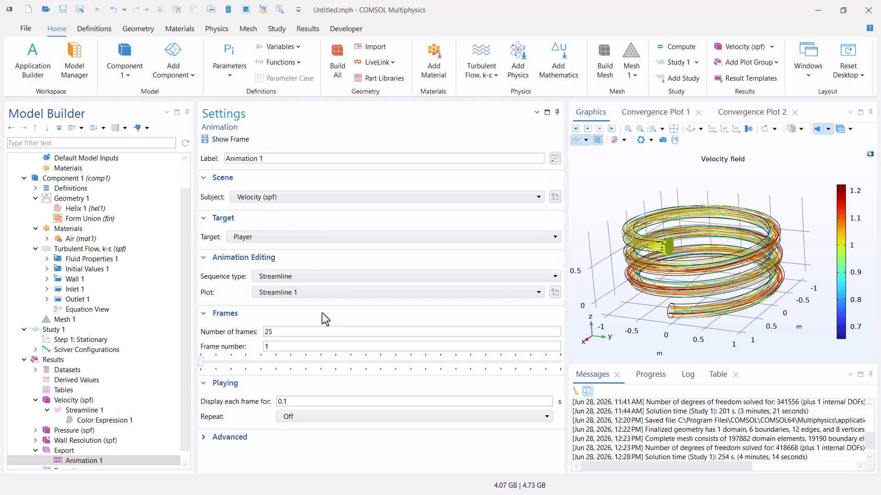
pyautogui.click(587, 130)
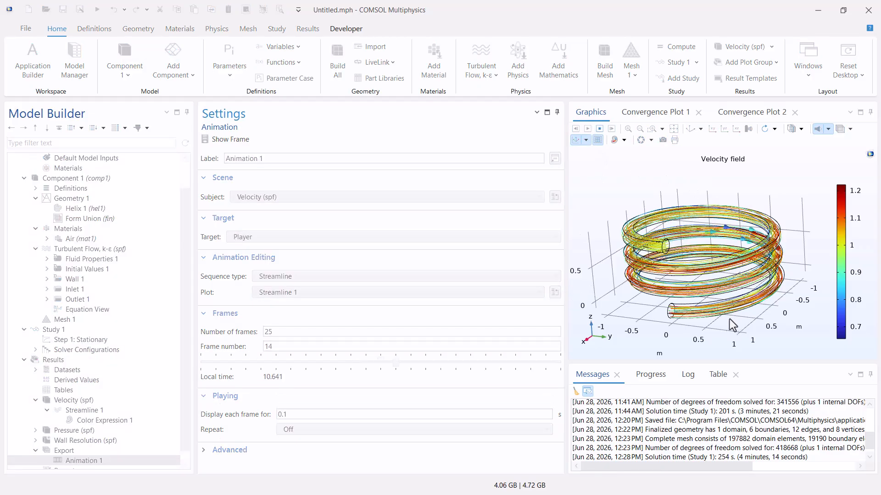